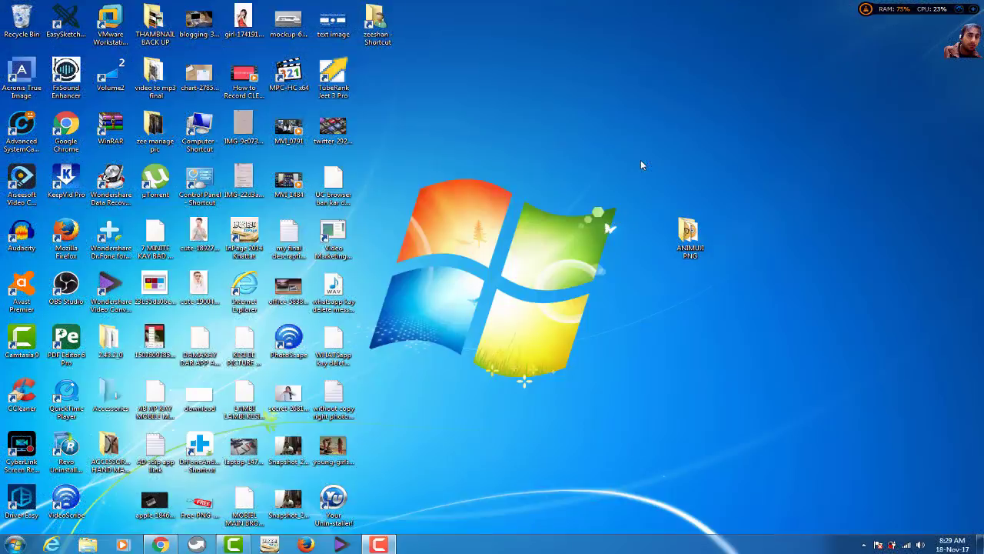
View the contents of the ANIMUJI PNG desktop folder and set it, including its subfolders and files, to hidden
double_click(690, 239)
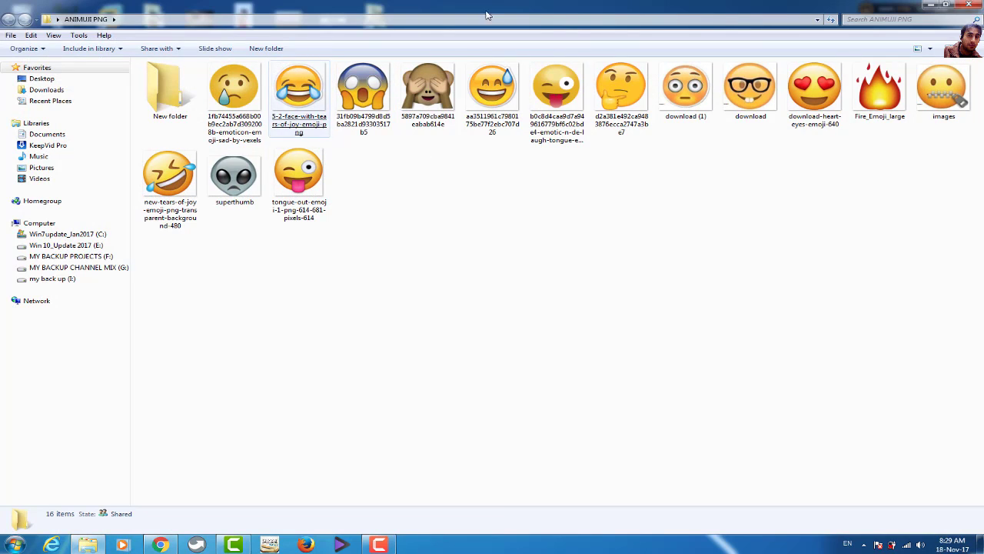
key("alt+F4")
right_click(700, 229)
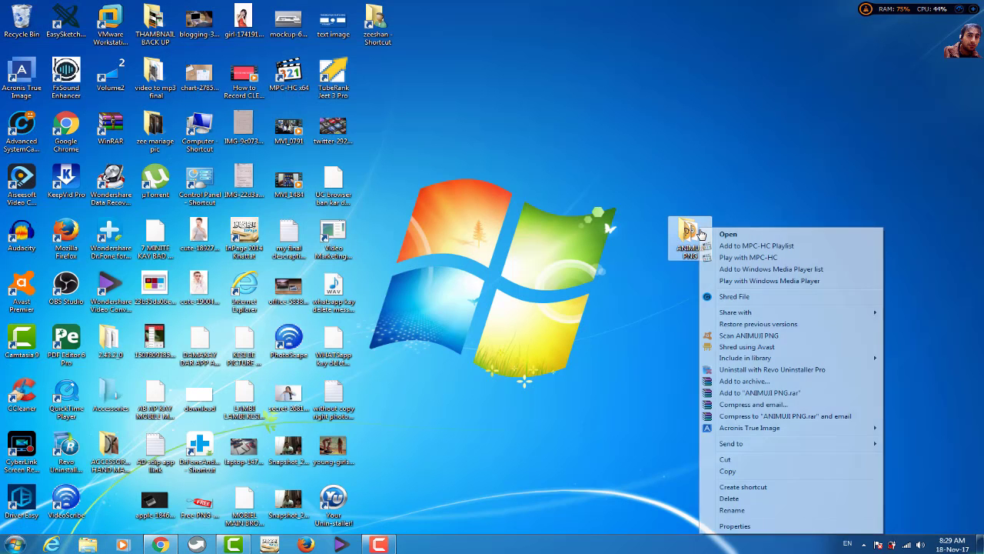
left_click(723, 526)
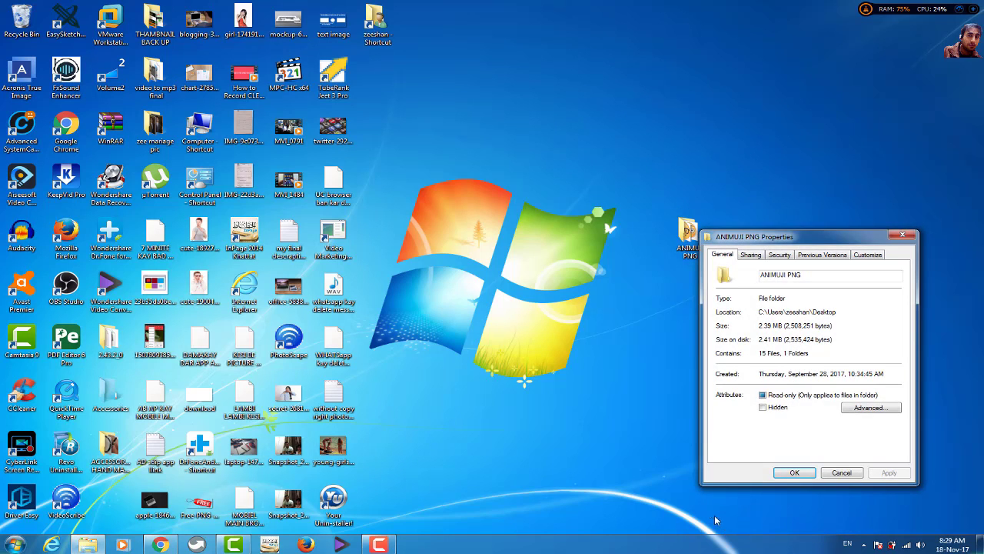
left_click(763, 408)
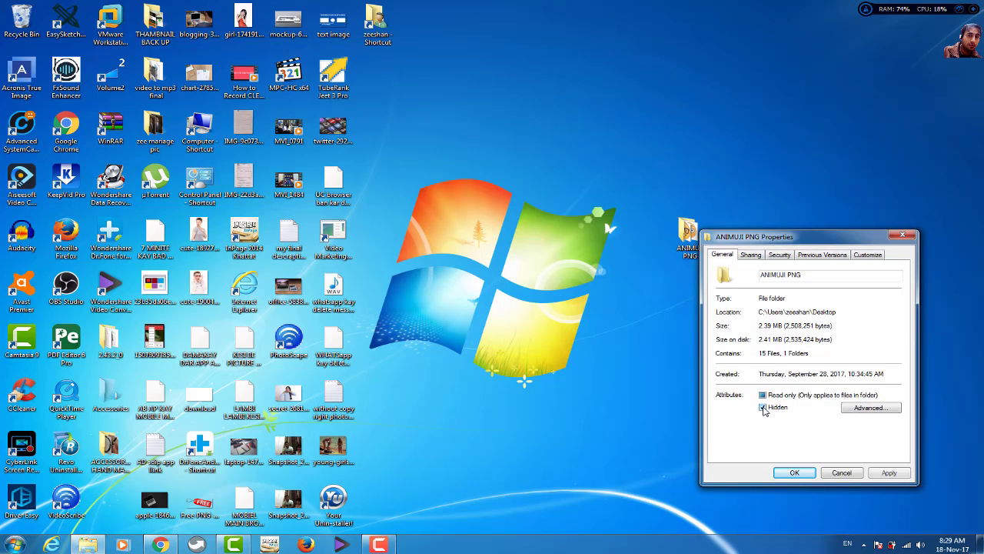
left_click(889, 473)
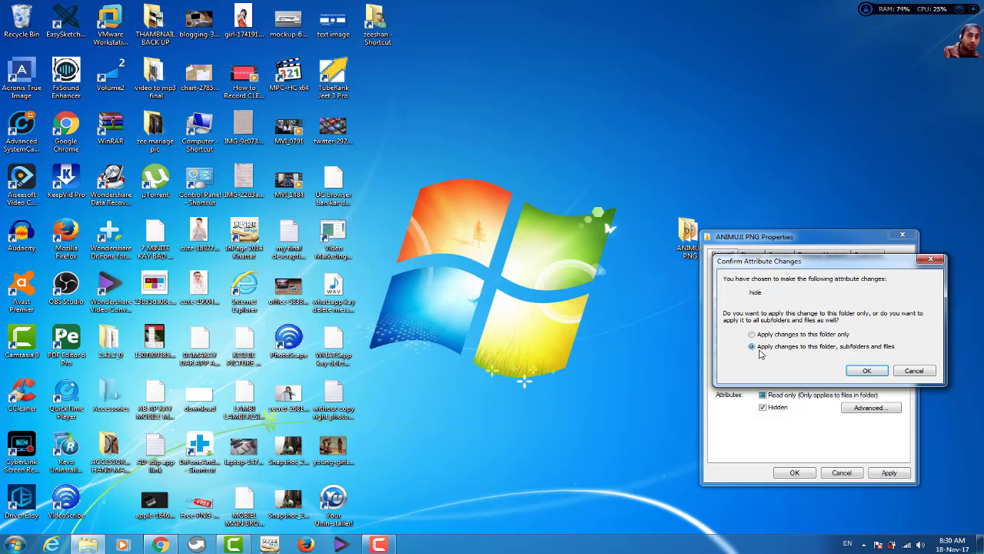
left_click(864, 373)
left_click(792, 471)
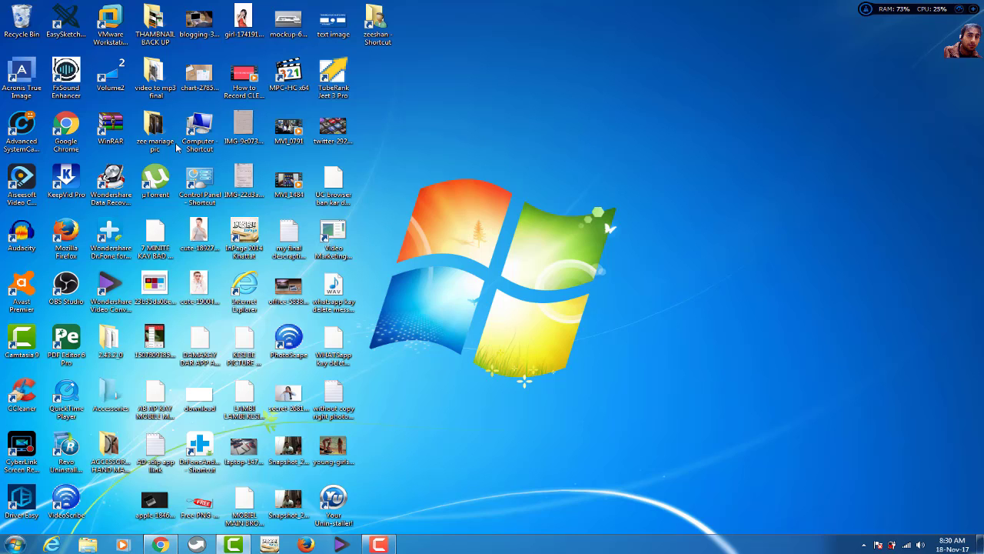
Set the folder options to show hidden files, folders, and drives, and move the ANIMUJI PNG folder to an empty desktop area
double_click(199, 129)
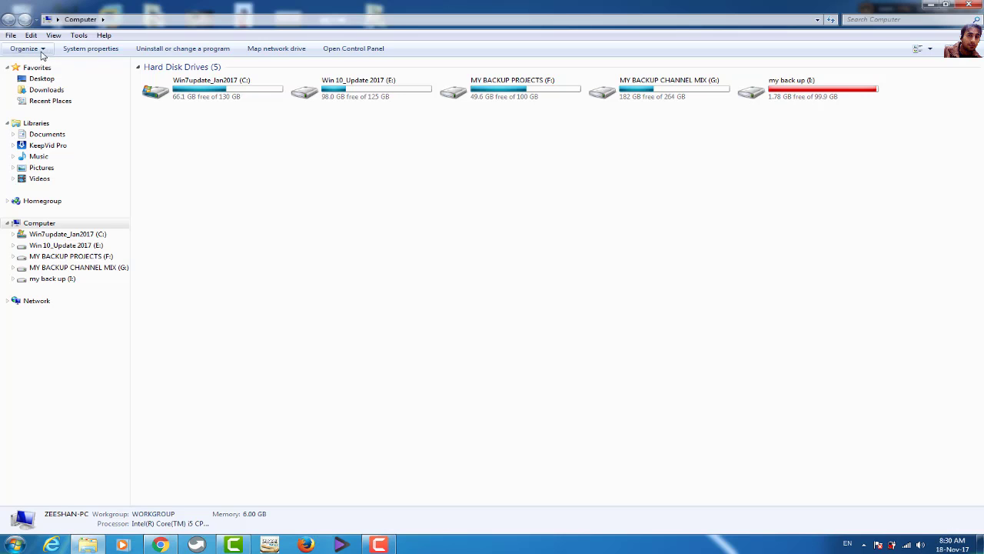
left_click(42, 52)
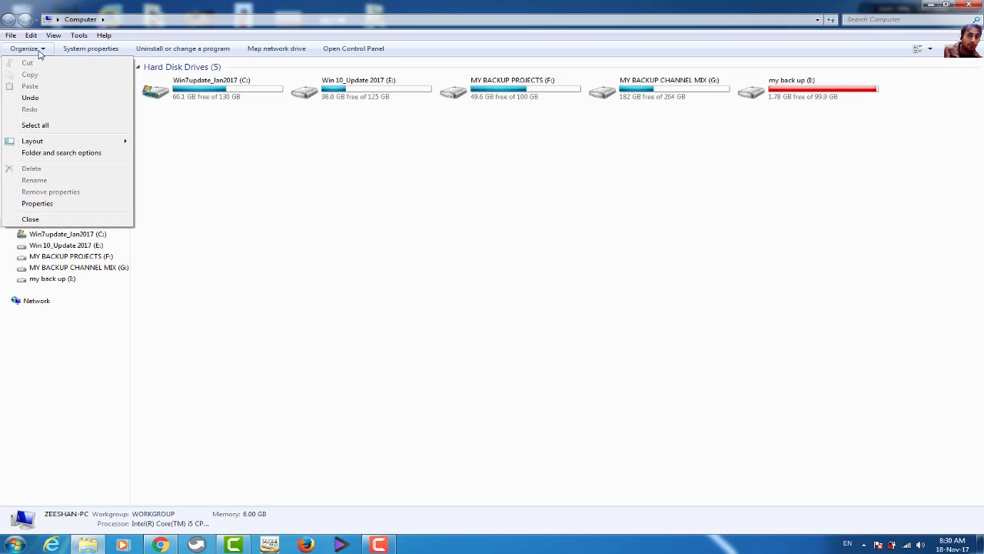
left_click(65, 157)
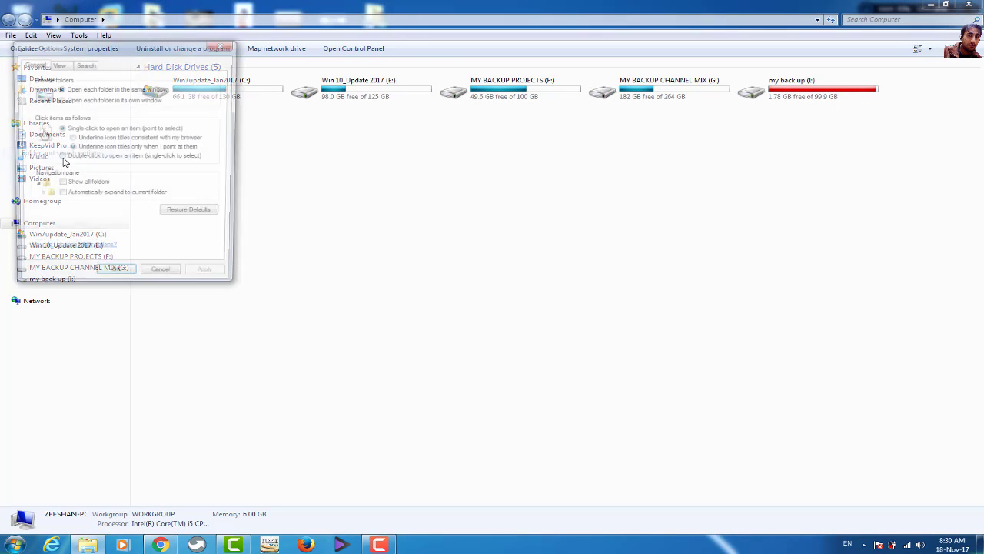
left_click(64, 65)
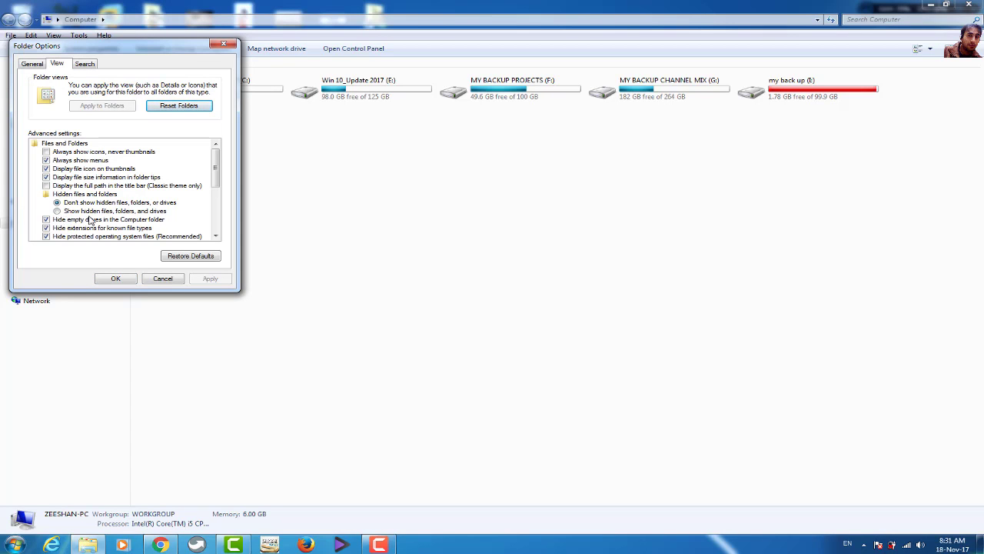
left_click(56, 212)
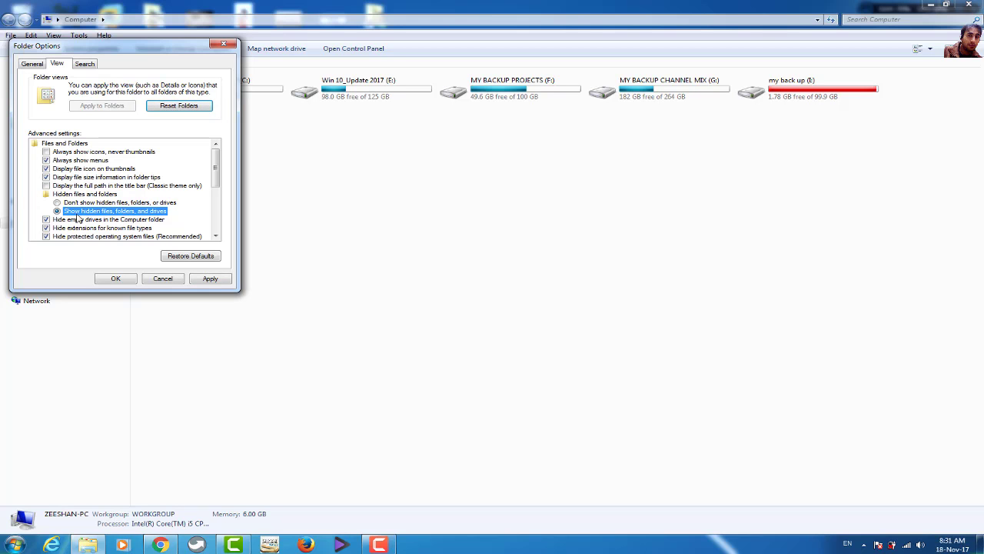
left_click(210, 279)
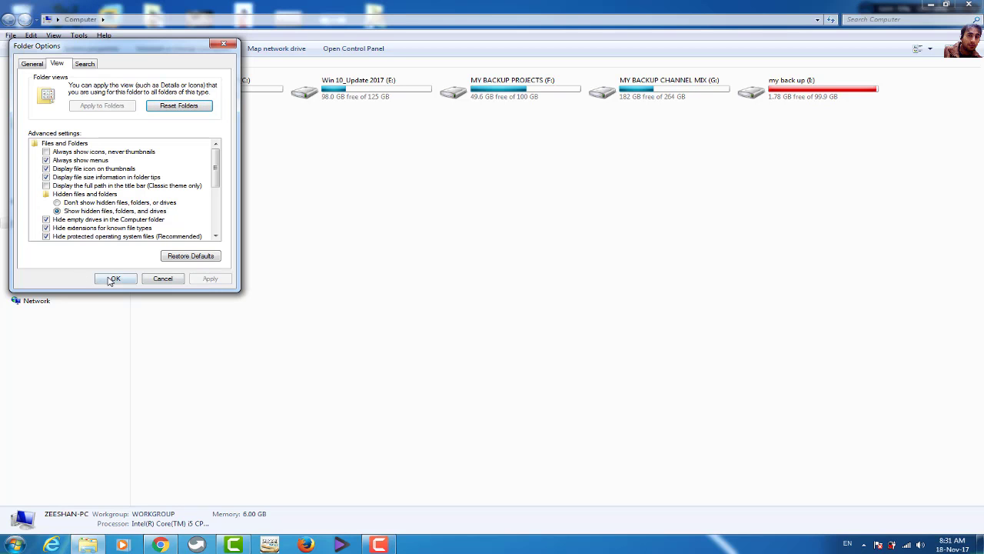
left_click(114, 279)
left_click(969, 5)
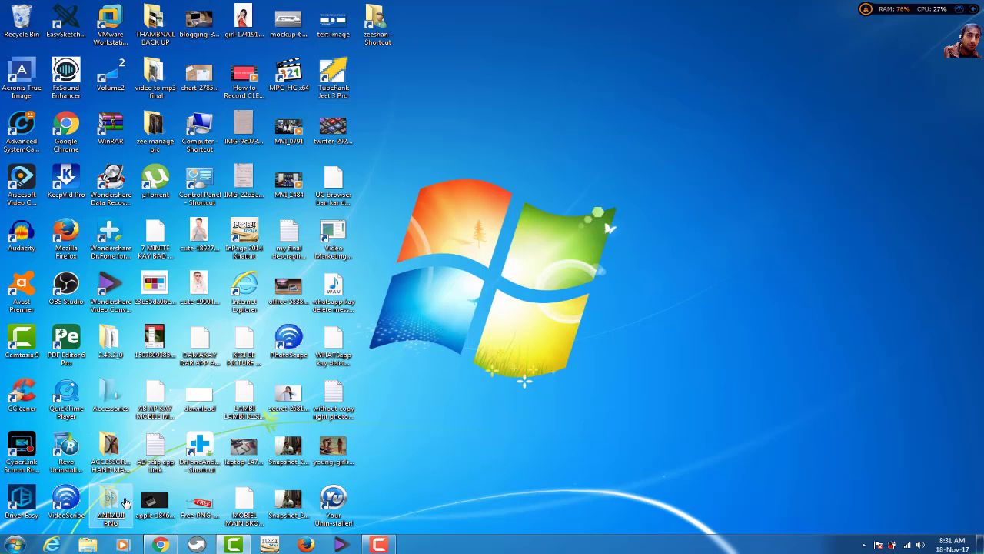
left_click_drag(110, 506, 649, 250)
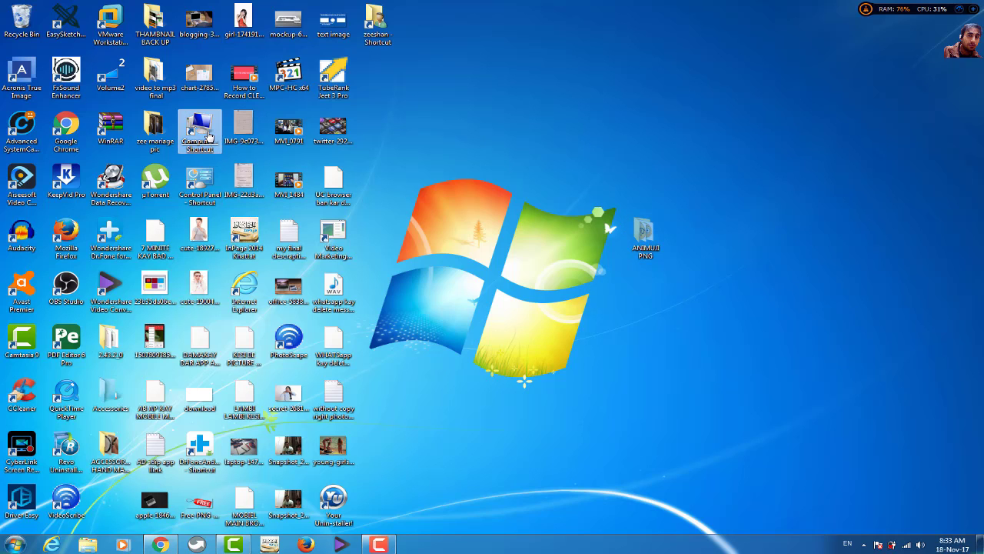
Set the folder options to not show hidden files, folders, or drives
double_click(208, 136)
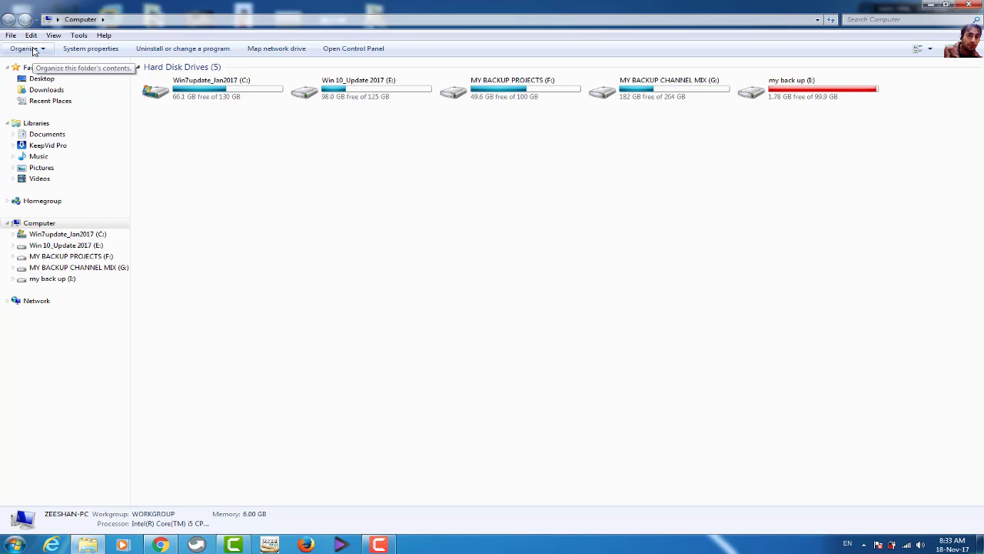
left_click(34, 50)
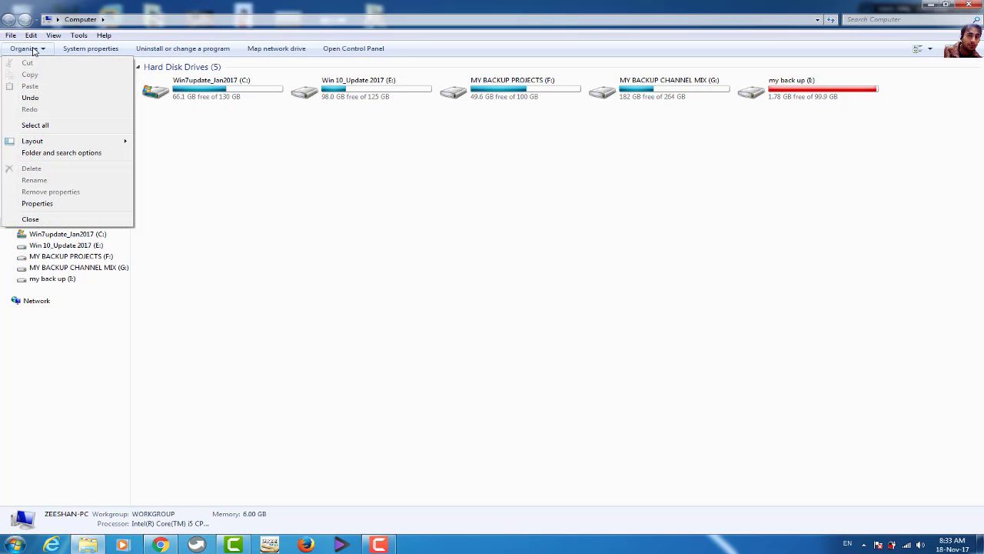
left_click(76, 154)
left_click(53, 66)
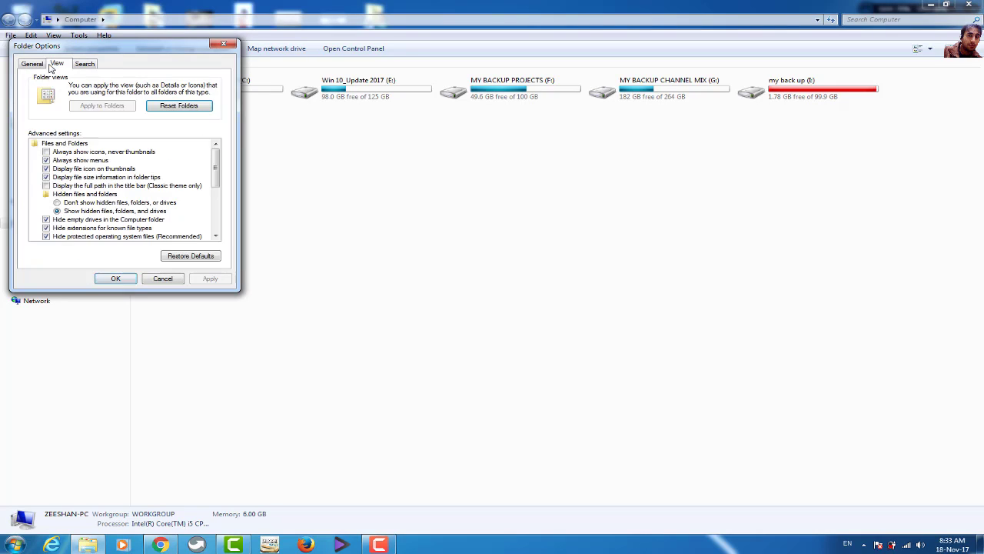
left_click(63, 203)
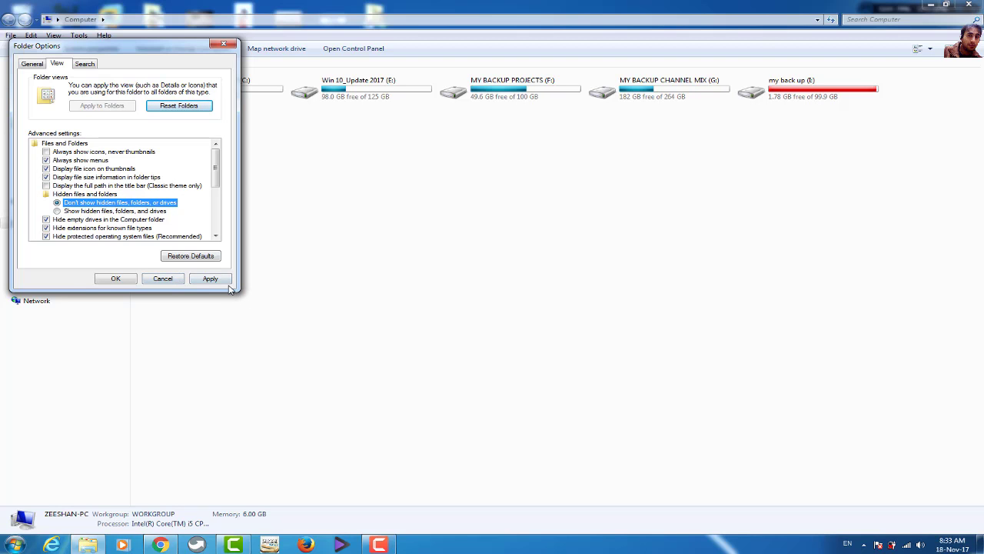
left_click(163, 280)
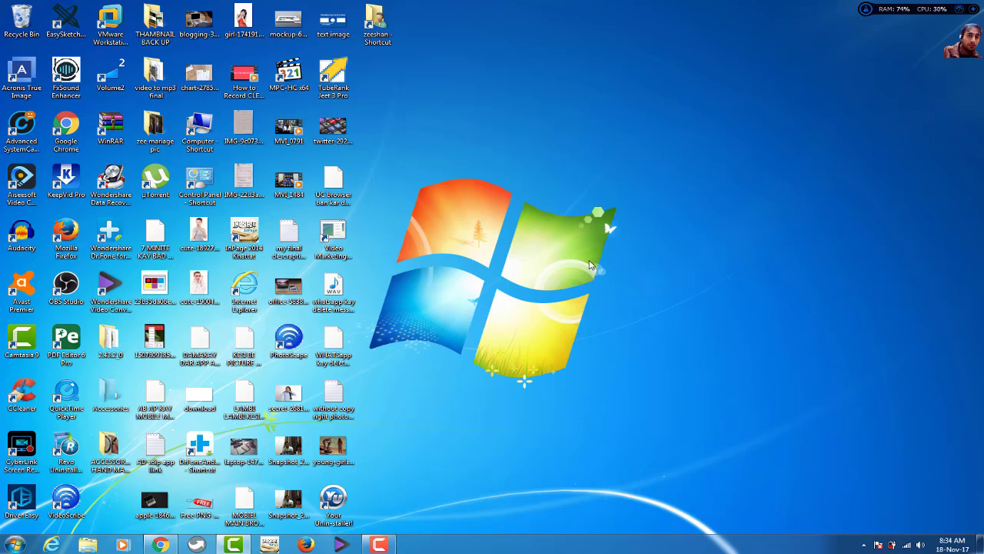
Make hidden files, folders, and drives visible again in the folder options and move the ANIMUJI PNG folder back to the open desktop area
double_click(203, 132)
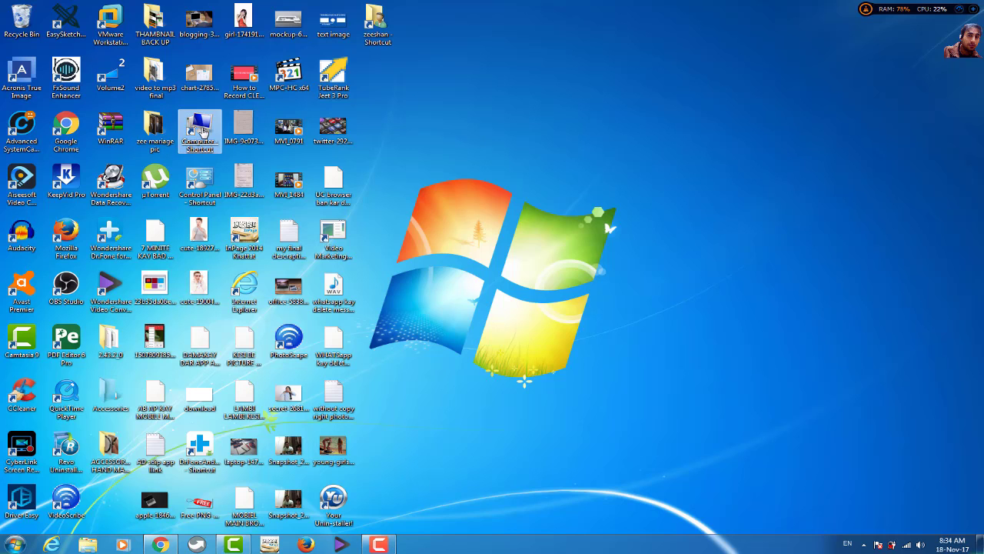
left_click(45, 49)
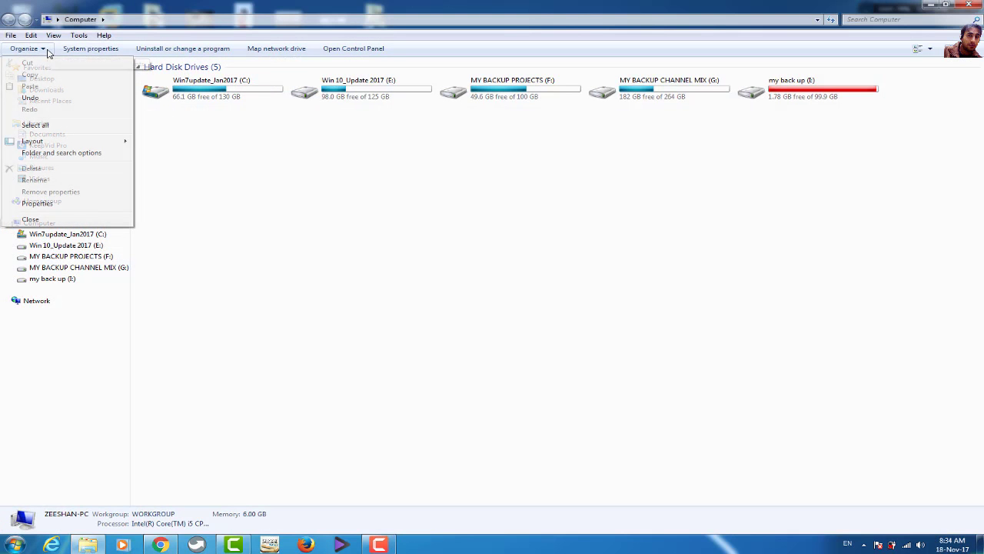
left_click(71, 154)
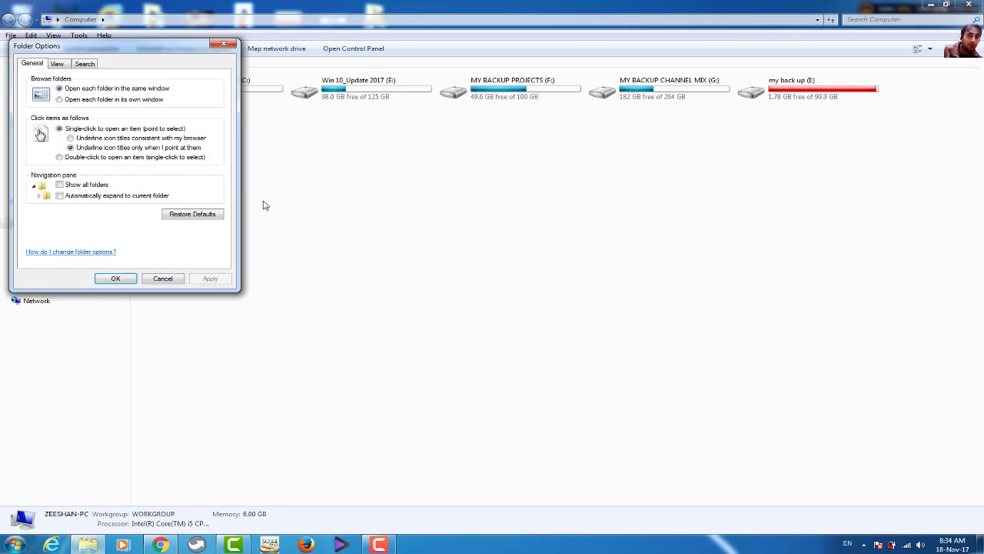
left_click(57, 64)
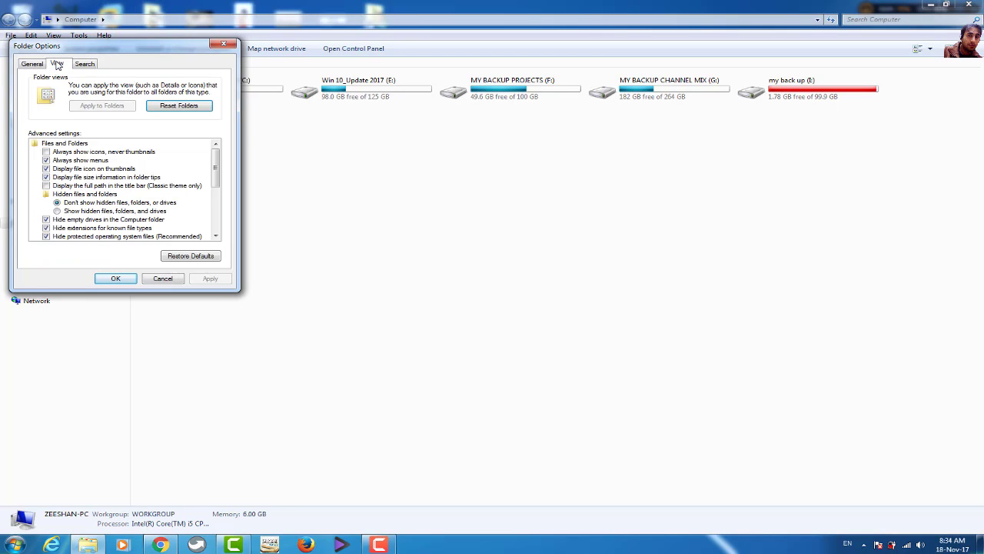
left_click(57, 212)
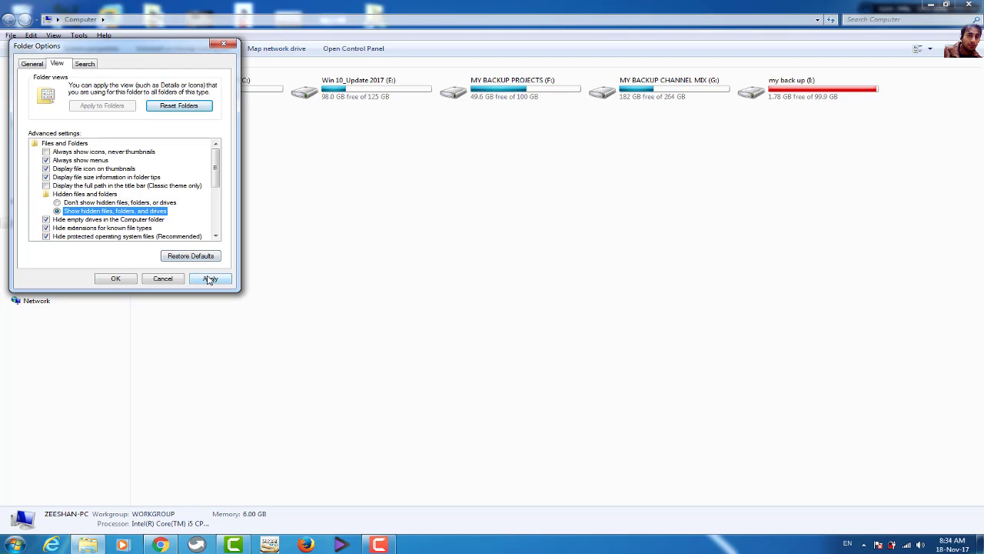
left_click(209, 279)
left_click(128, 280)
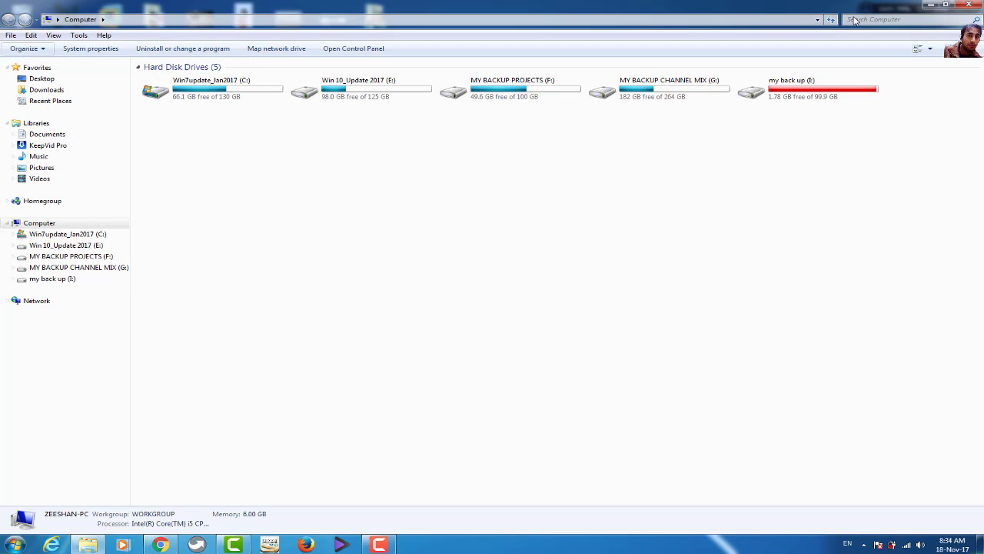
left_click(971, 4)
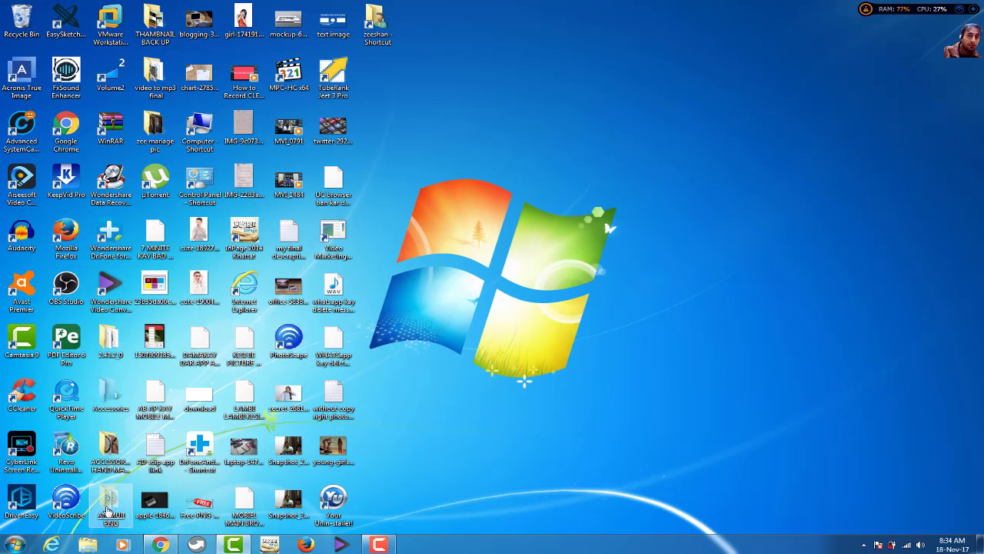
left_click_drag(108, 509, 652, 225)
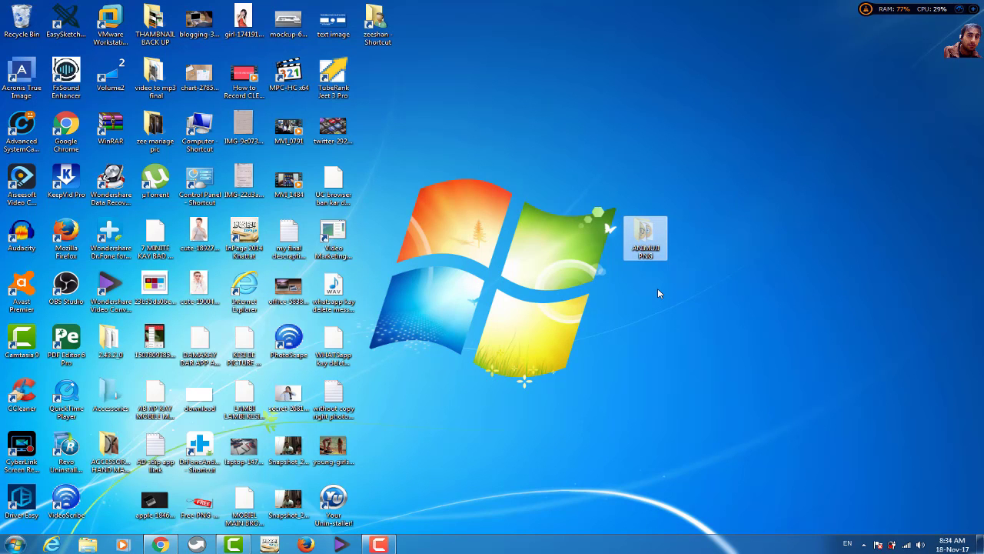
Remove the Hidden attribute from the ANIMUJI PNG folder on the desktop
right_click(645, 244)
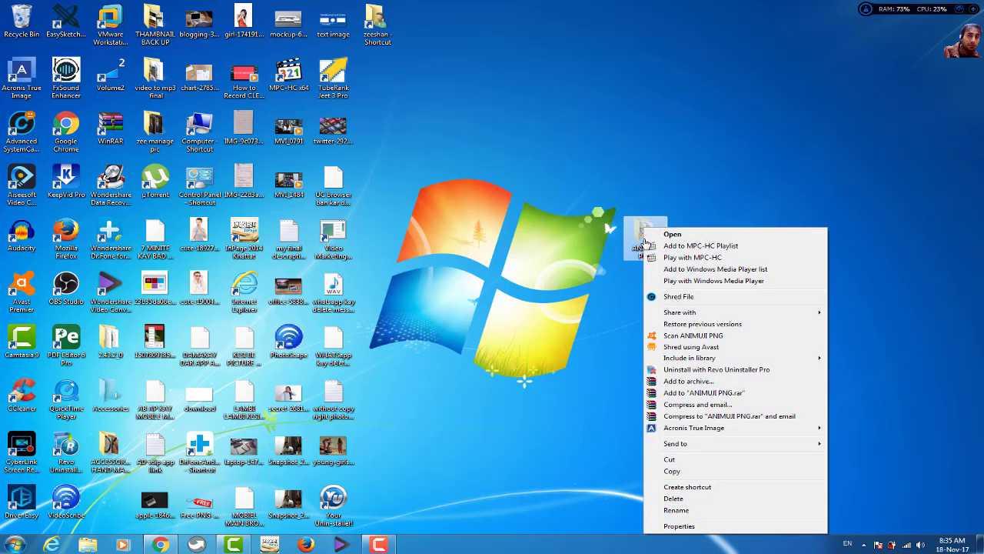
left_click(704, 526)
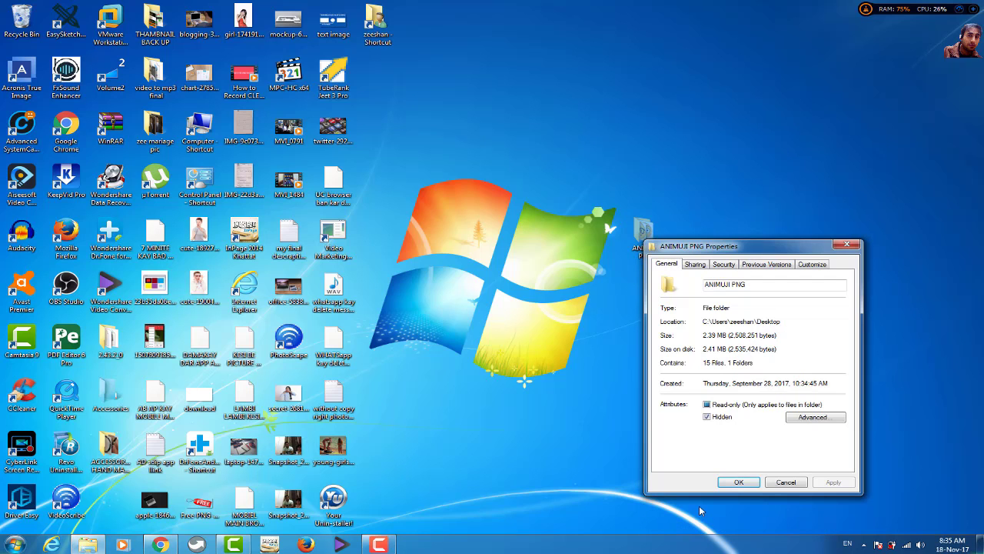
left_click(706, 417)
left_click(708, 417)
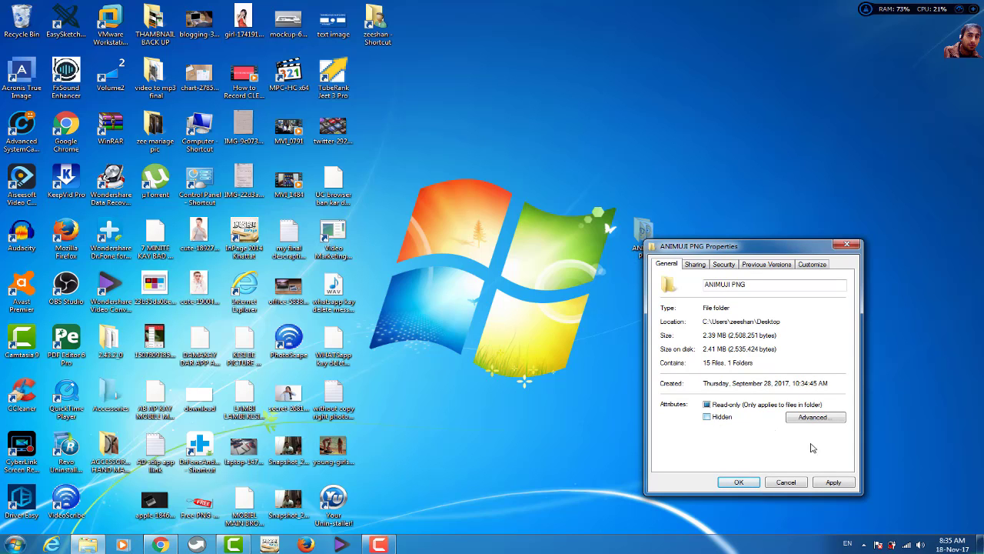
left_click(830, 483)
left_click(805, 380)
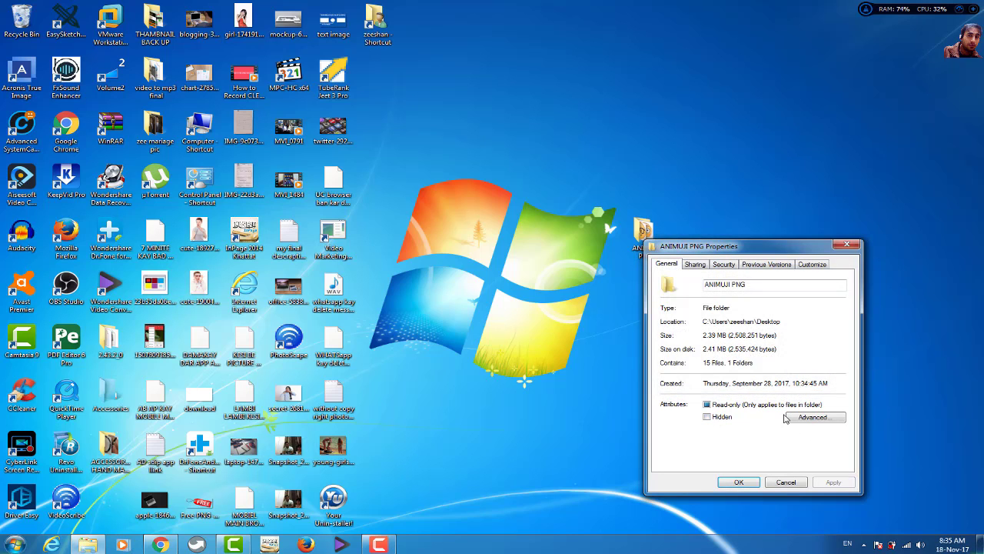
left_click(738, 482)
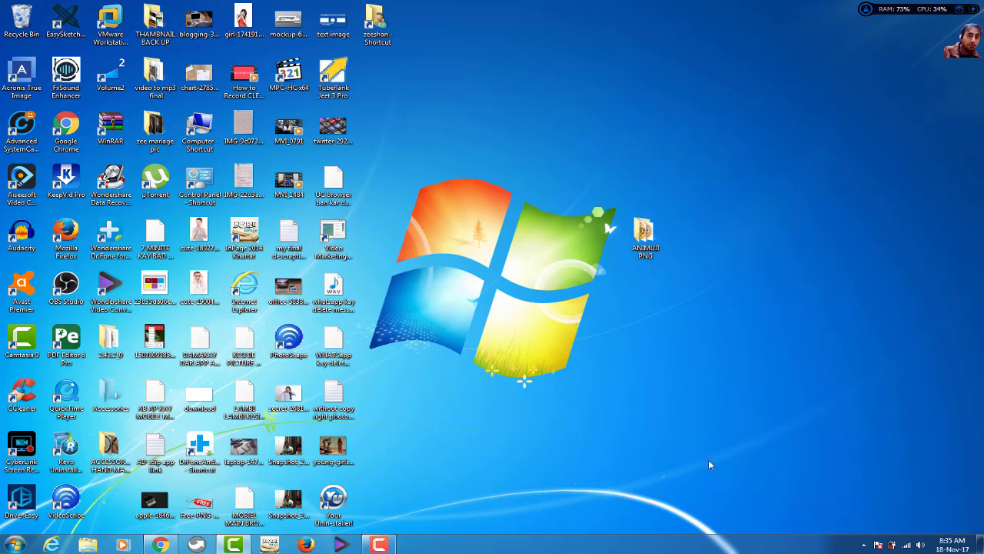
Examine the contents of the ANIMUJI PNG folder and its New folder subfolder
double_click(641, 233)
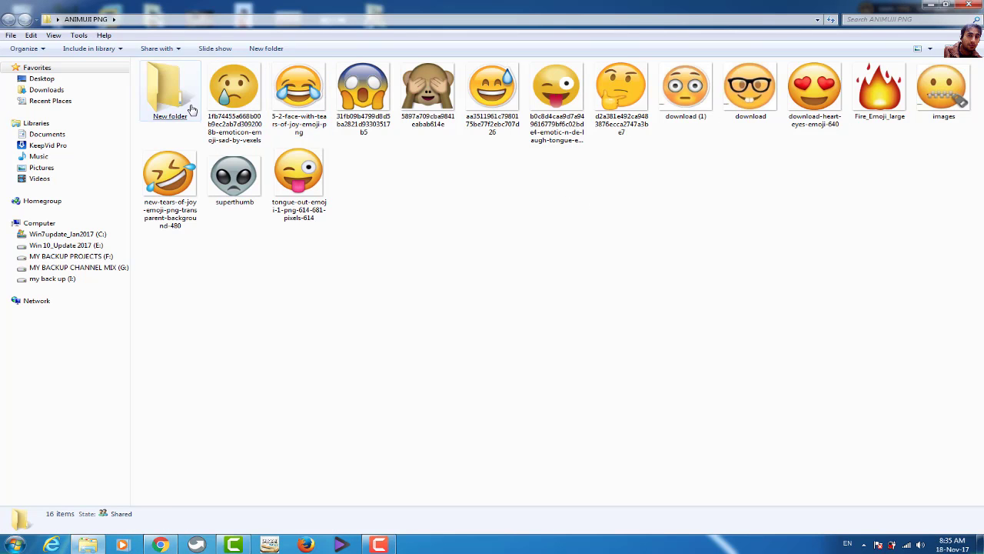
double_click(171, 92)
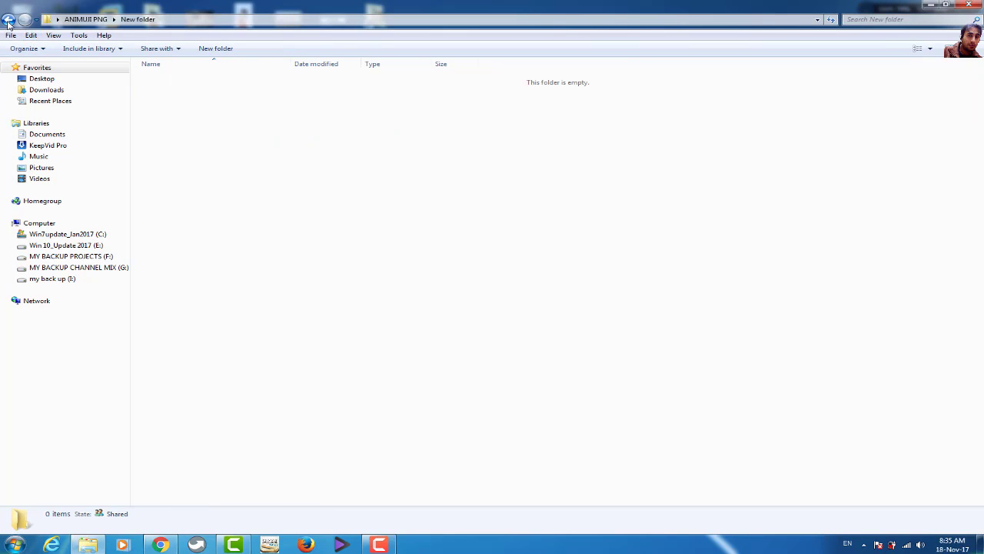
left_click(7, 21)
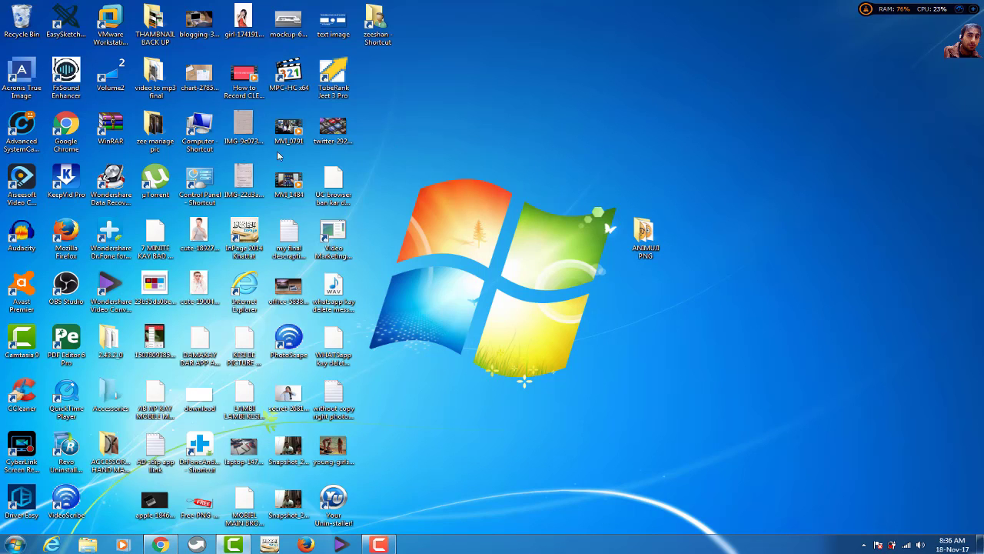
Set the folder options for the Computer window back to "Don't show hidden files, folders, or drives" and return to the desktop
double_click(206, 143)
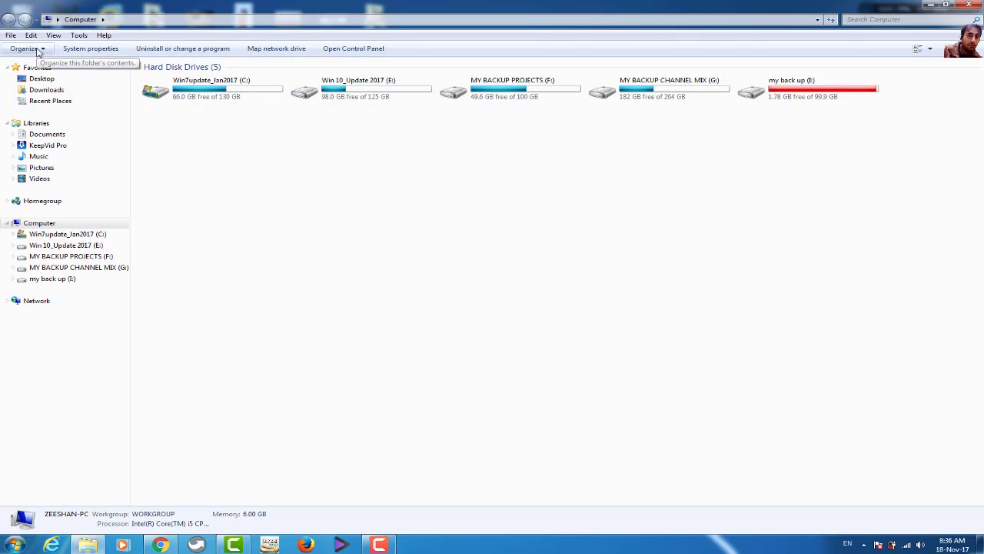
left_click(31, 48)
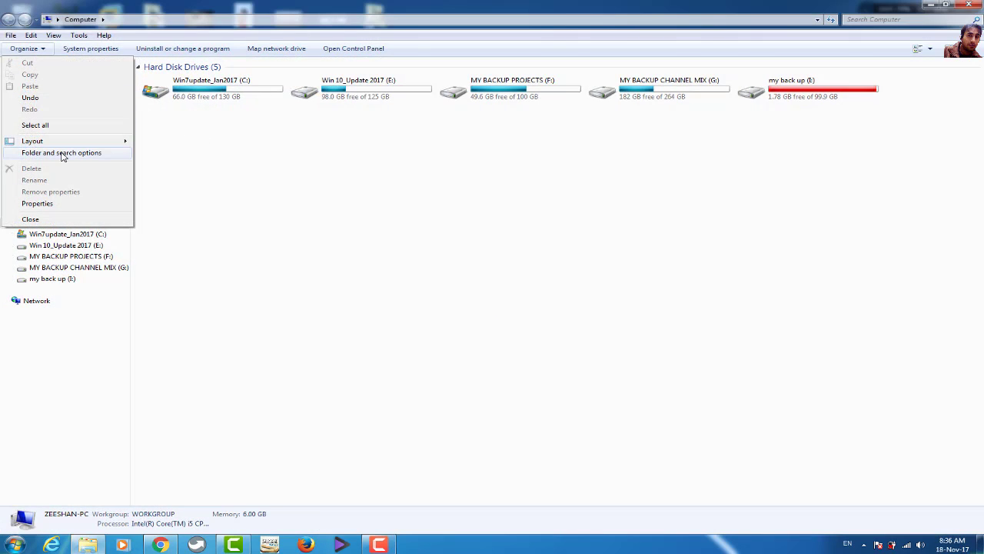
left_click(62, 153)
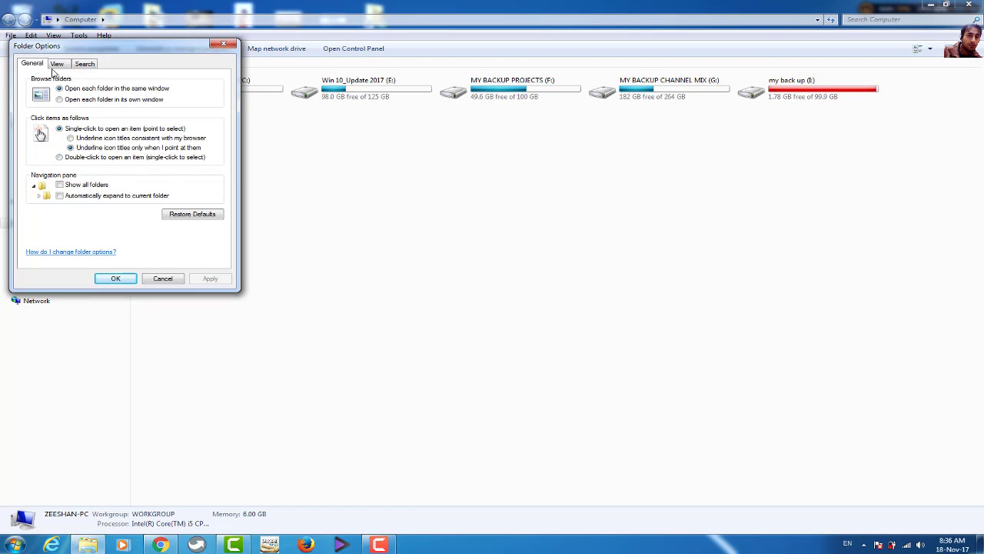
left_click(56, 65)
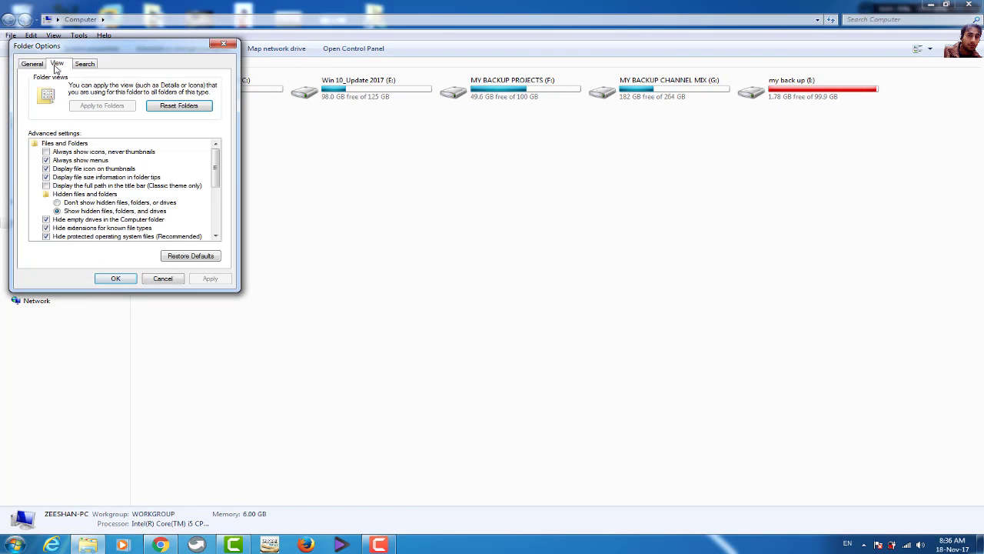
left_click(58, 203)
left_click(208, 279)
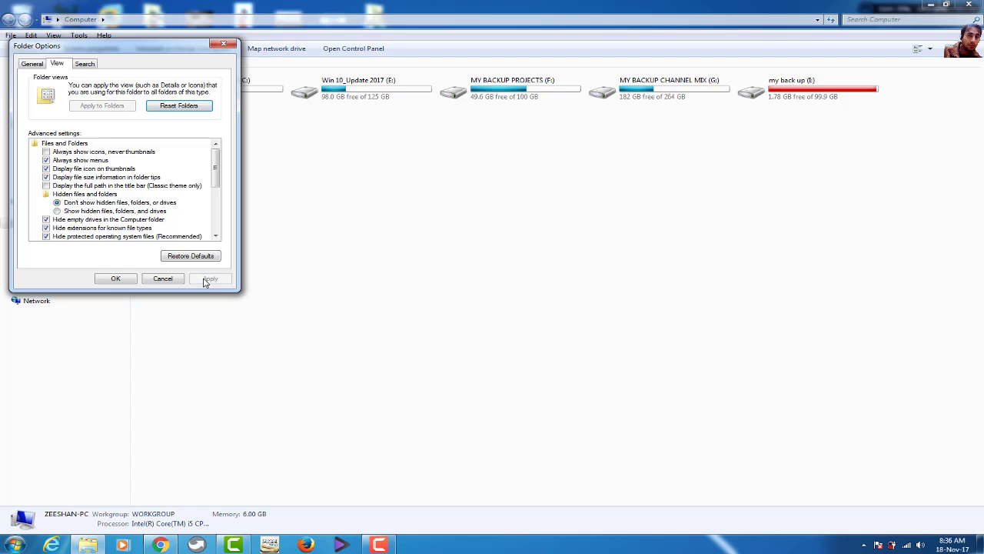
left_click(129, 279)
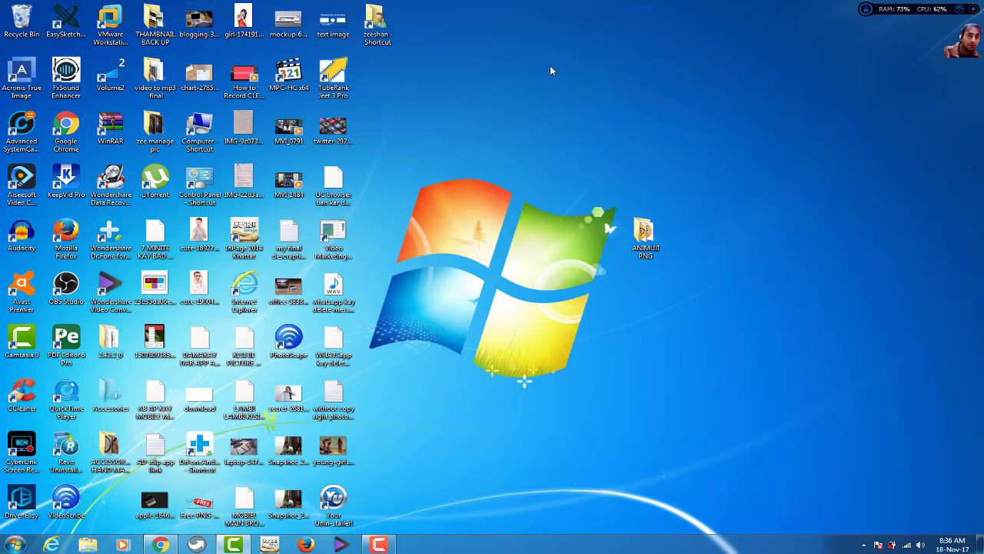
Open the ANIMUJI PNG folder on the desktop to check its contents and close it again
double_click(653, 244)
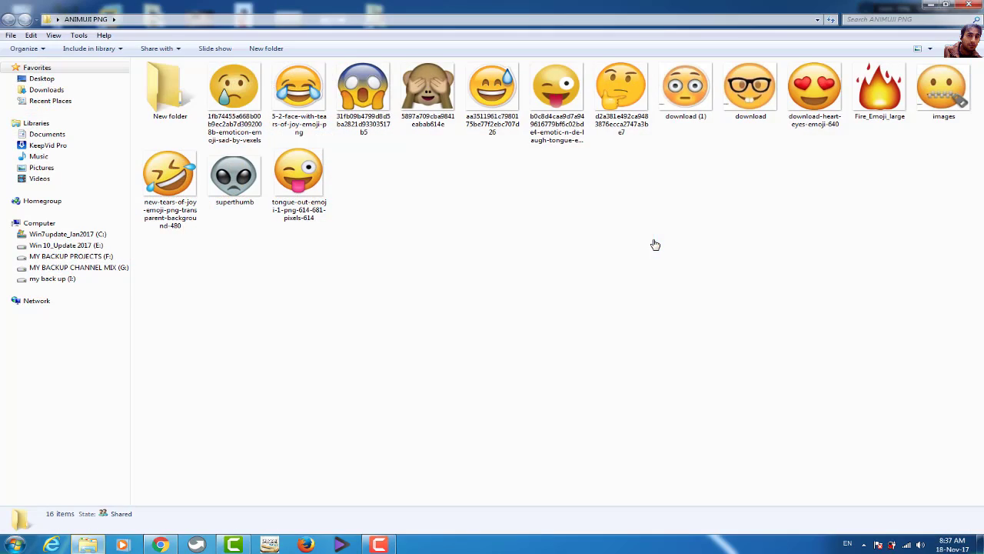
left_click(969, 5)
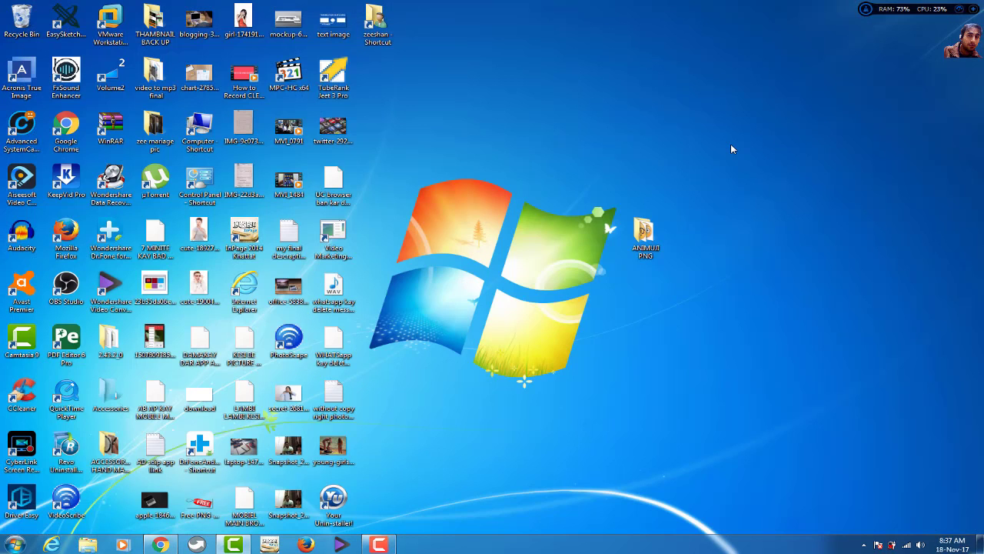